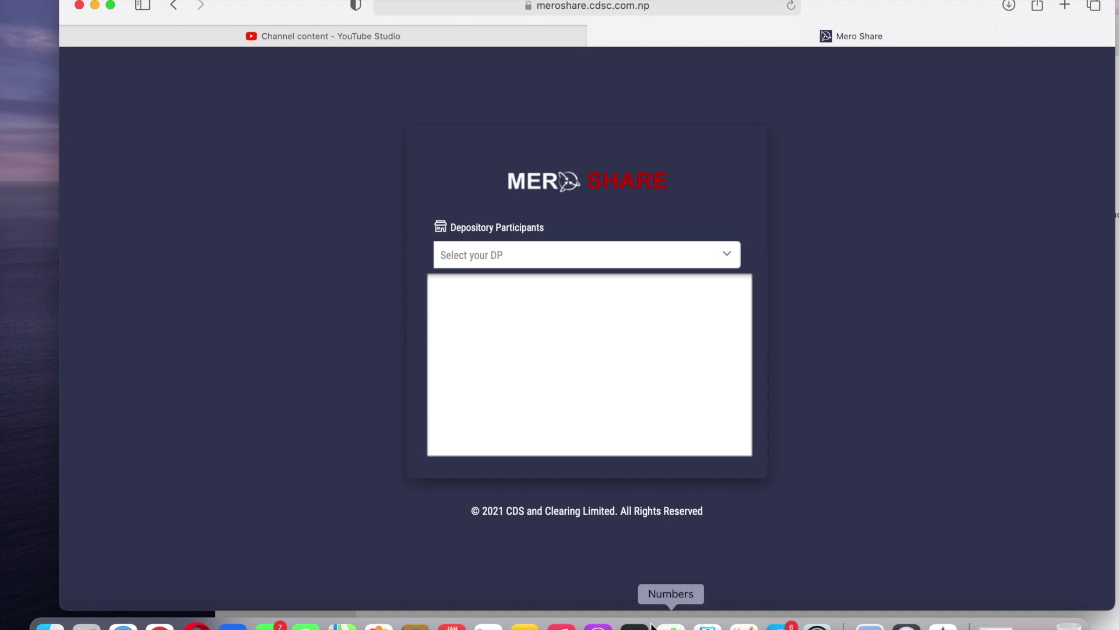
Log in through the chosen depository participant and go to the My ASBA section.
{"action": "left_click", "coordinate": [670, 260]}
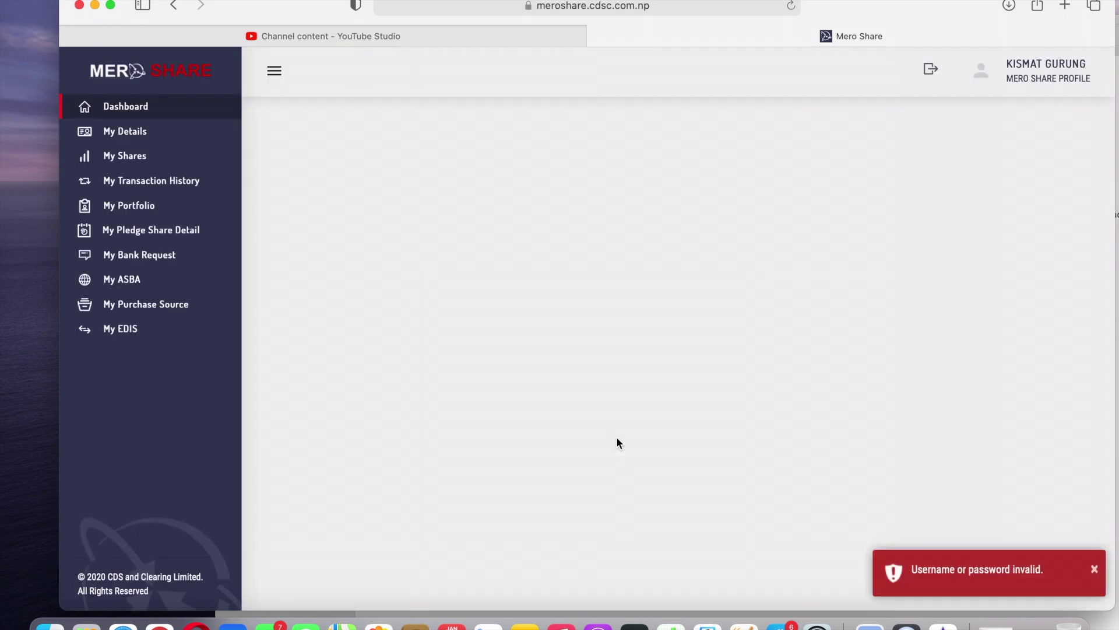
{"action": "left_click", "coordinate": [137, 282]}
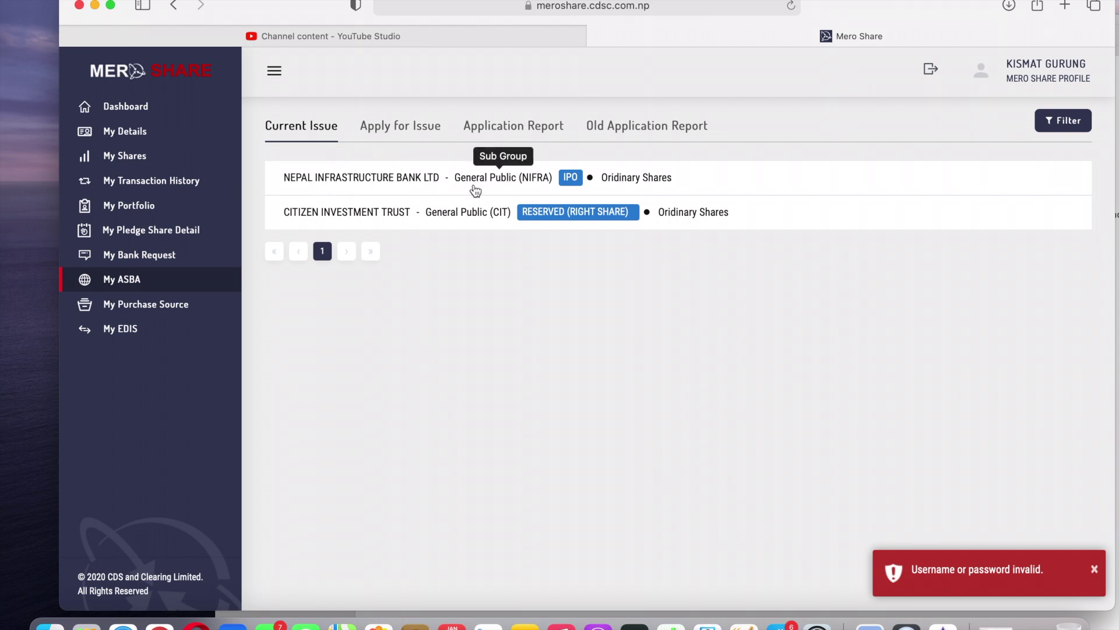
Show the Apply for Issue list, which includes the Nepal Infrastructure Bank IPO.
{"action": "left_click", "coordinate": [415, 130]}
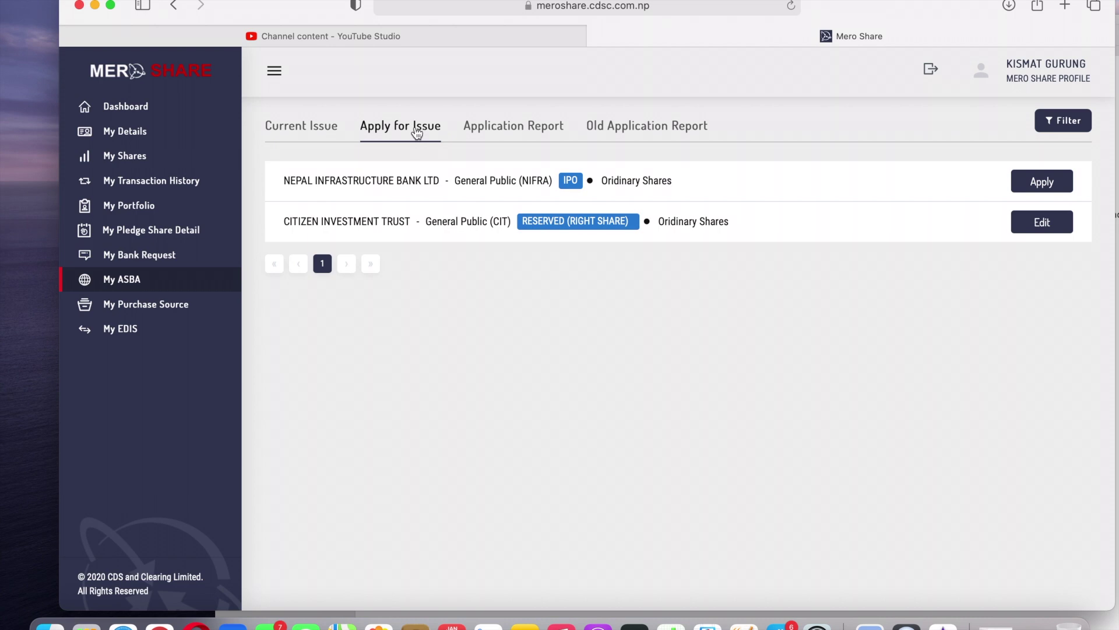
Apply for the Nepal Infrastructure Bank IPO through GLOBAL IME BANK LTD., entering 250 kitta.
{"action": "left_click", "coordinate": [1034, 182]}
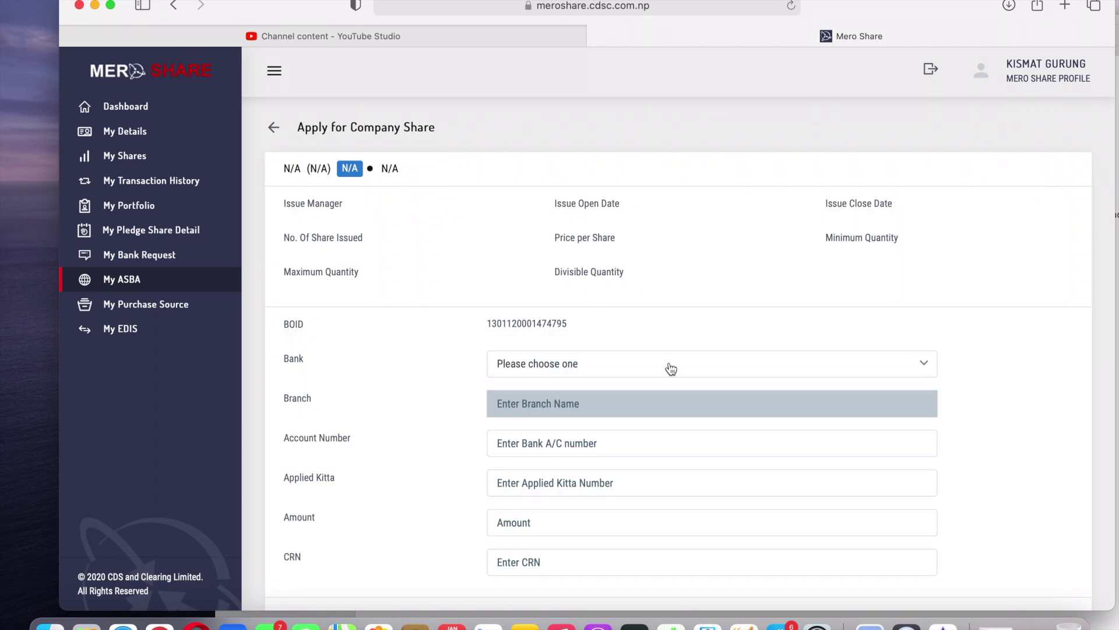
{"action": "left_click", "coordinate": [634, 367]}
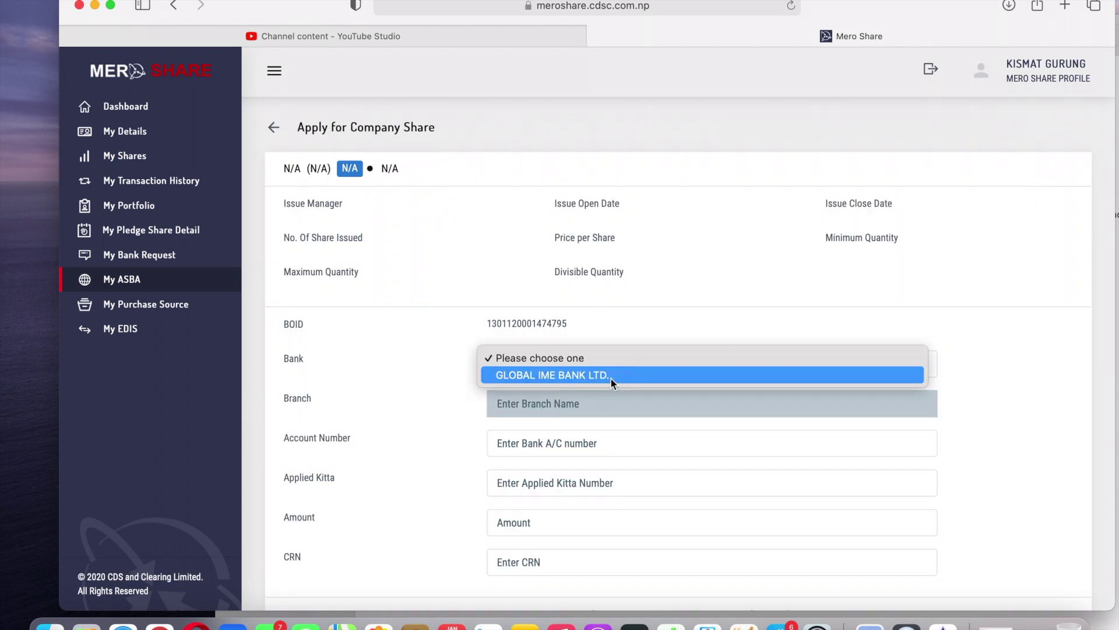
{"action": "left_click", "coordinate": [610, 377]}
{"action": "scroll", "coordinate": [421, 394], "scroll_direction": "down", "scroll_amount": 3}
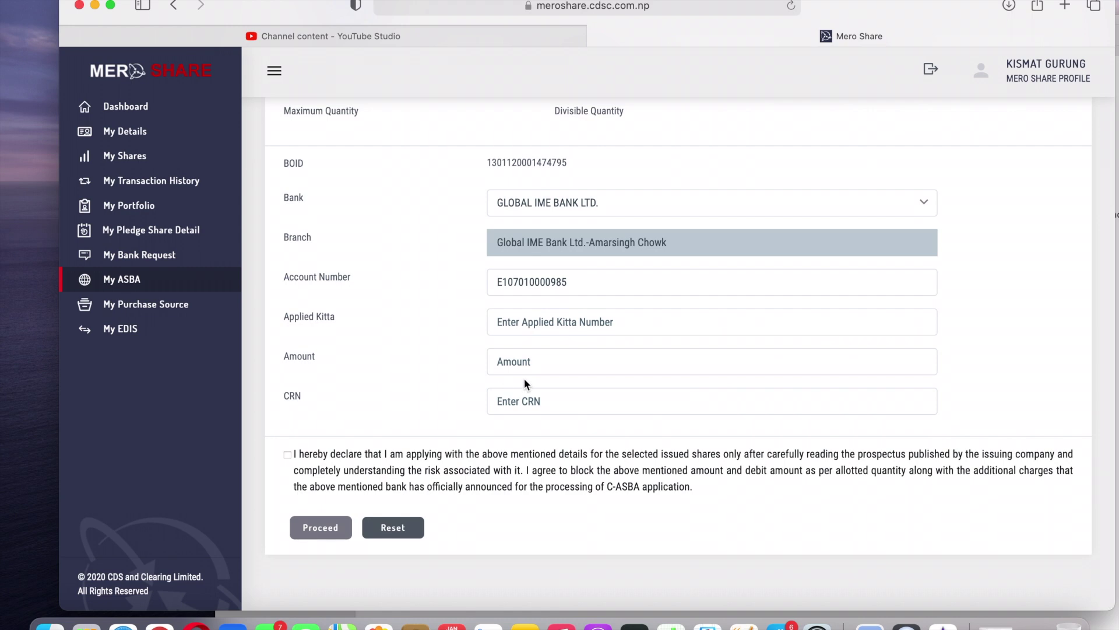
{"action": "left_click", "coordinate": [533, 325]}
{"action": "type", "text": "25"}
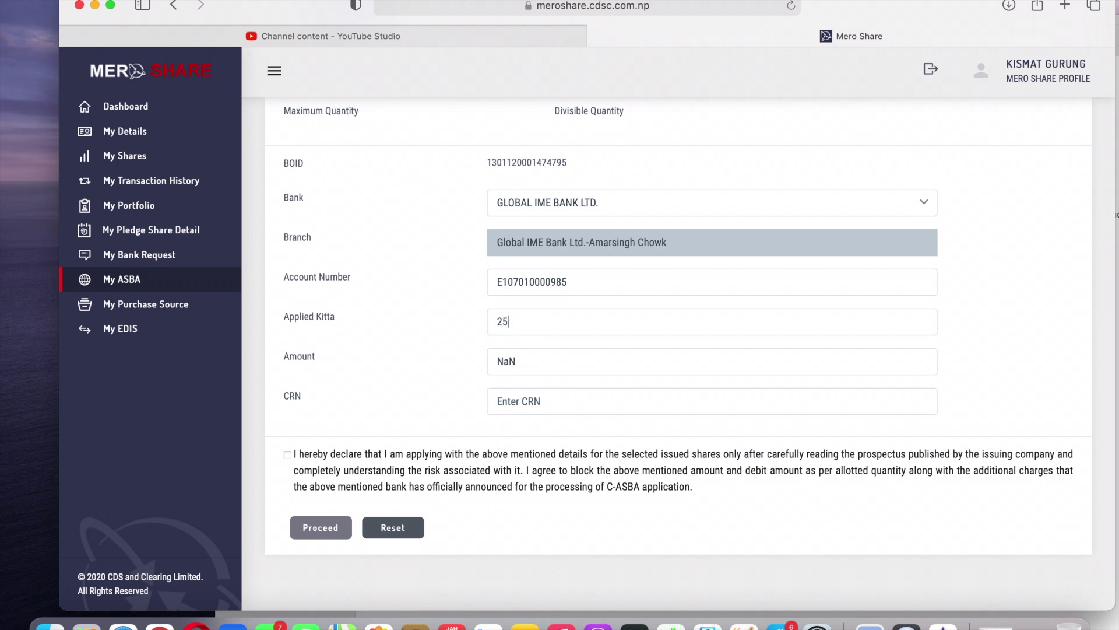
{"action": "type", "text": "0"}
Re-enter 250 as the applied kitta so the amount reads 25000.
{"action": "scroll", "coordinate": [769, 292], "scroll_direction": "up", "scroll_amount": 3}
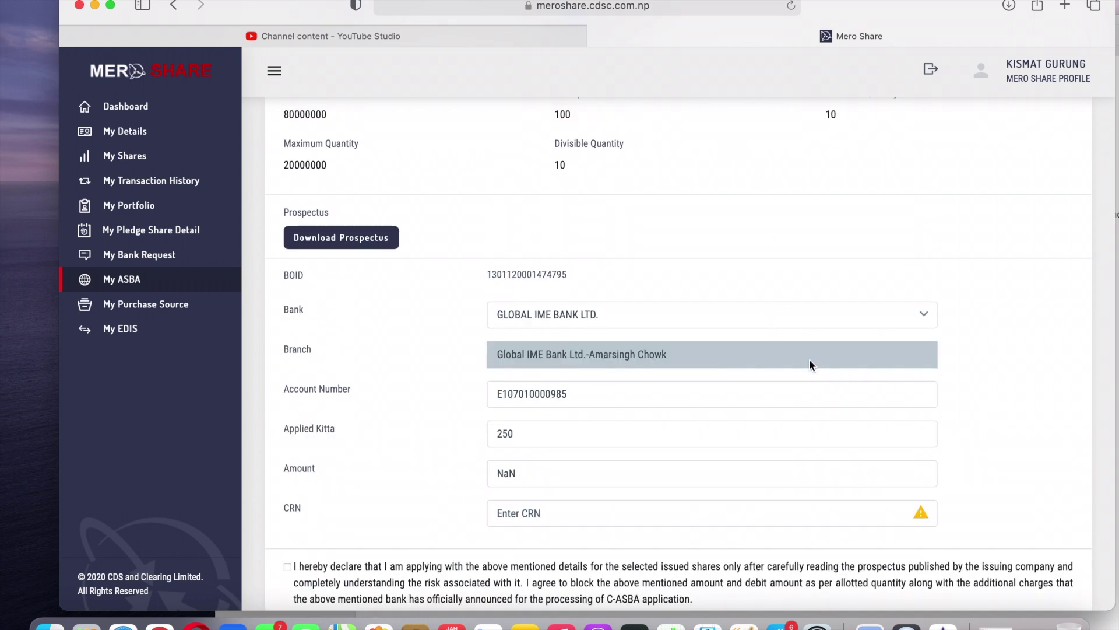
{"action": "left_click", "coordinate": [591, 432]}
{"action": "left_click", "coordinate": [533, 432]}
{"action": "key", "text": "BackSpace"}
{"action": "key", "text": "BackSpace"}
{"action": "key", "text": "BackSpace"}
{"action": "type", "text": "250"}
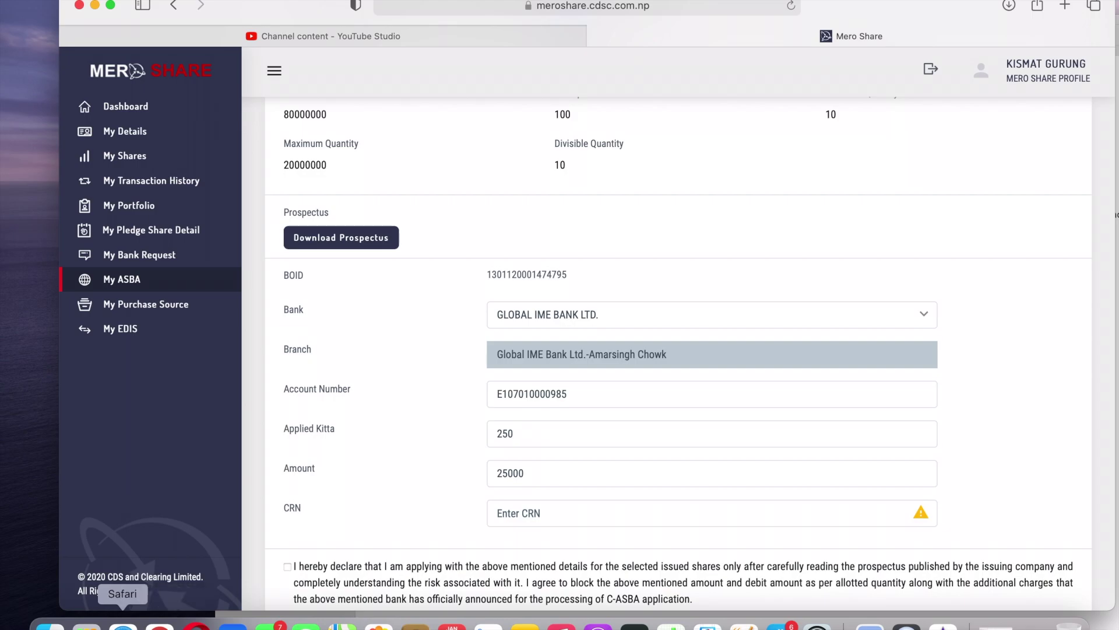
Fill in the CRN field on the application form.
{"action": "left_click", "coordinate": [86, 625]}
{"action": "left_click", "coordinate": [464, 415]}
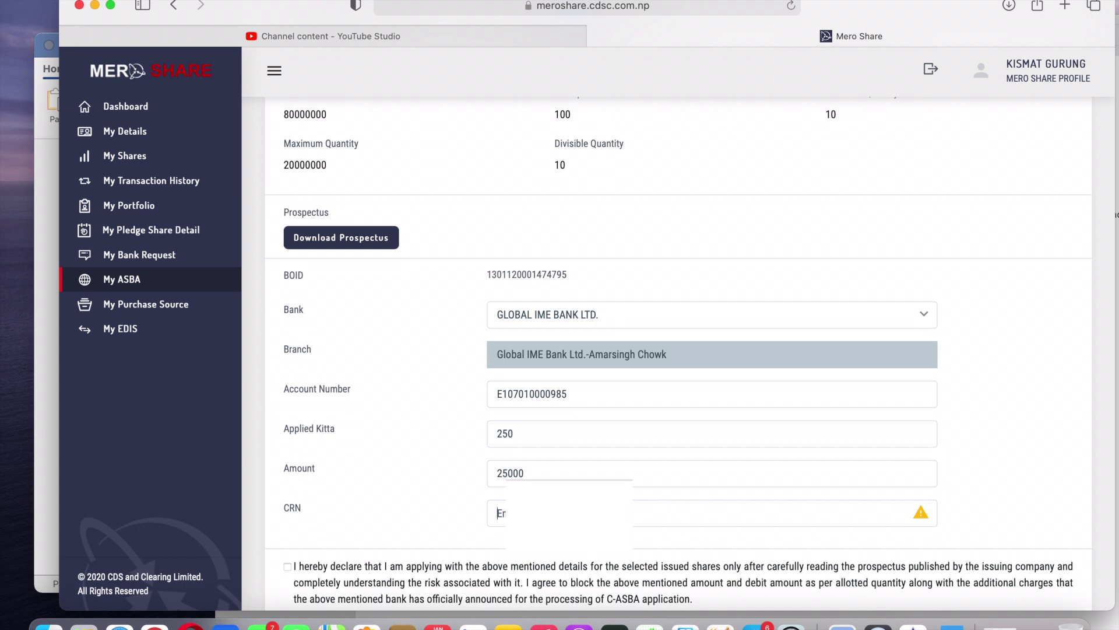
{"action": "scroll", "coordinate": [303, 495], "scroll_direction": "down", "scroll_amount": 3}
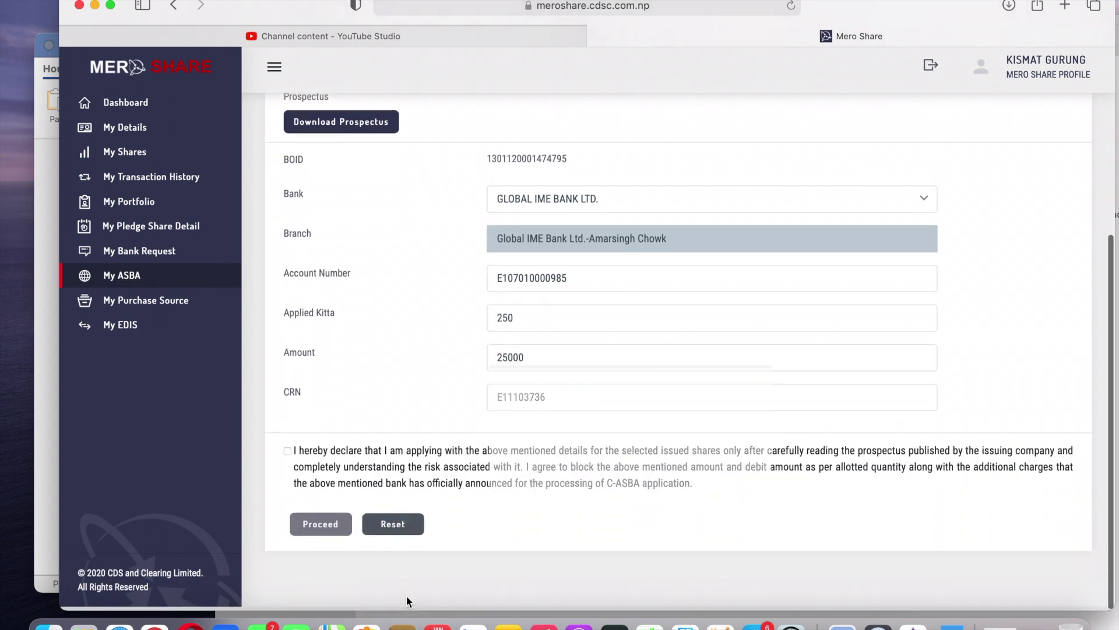
Accept the declaration and submit the IPO application with the 4-digit transaction PIN.
{"action": "left_click", "coordinate": [287, 454]}
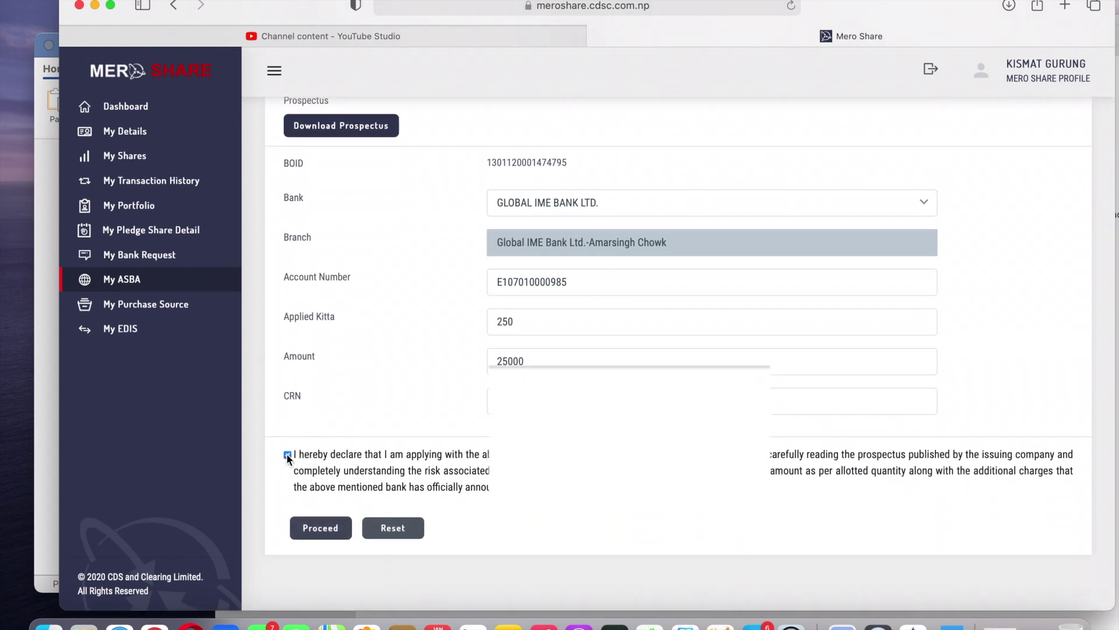
{"action": "left_click", "coordinate": [328, 531]}
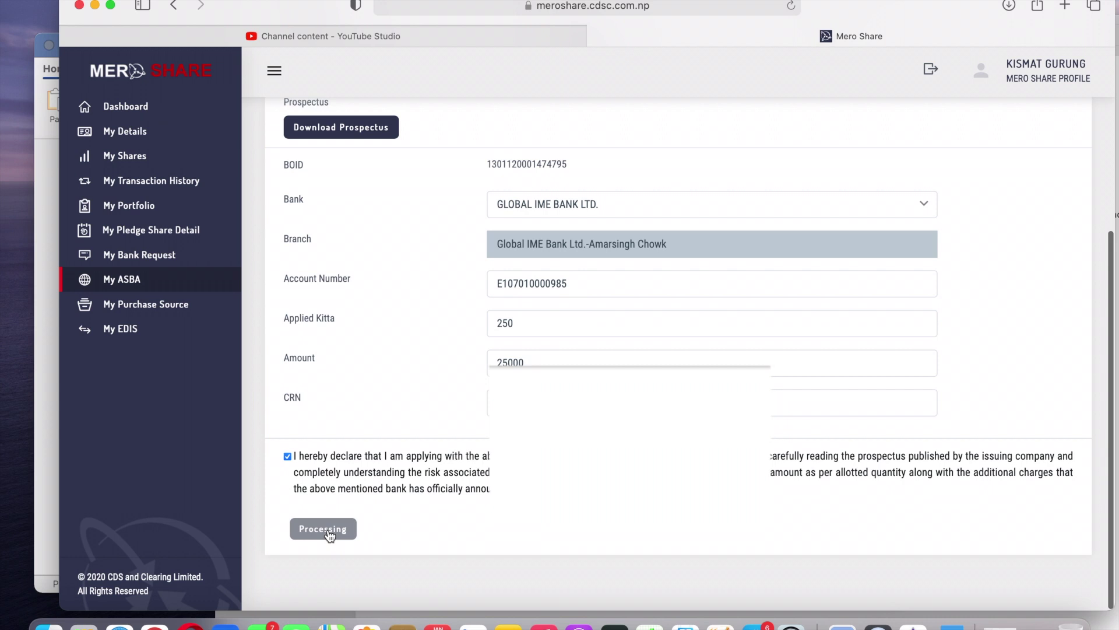
{"action": "left_click", "coordinate": [656, 433]}
{"action": "type", "text": "1234"}
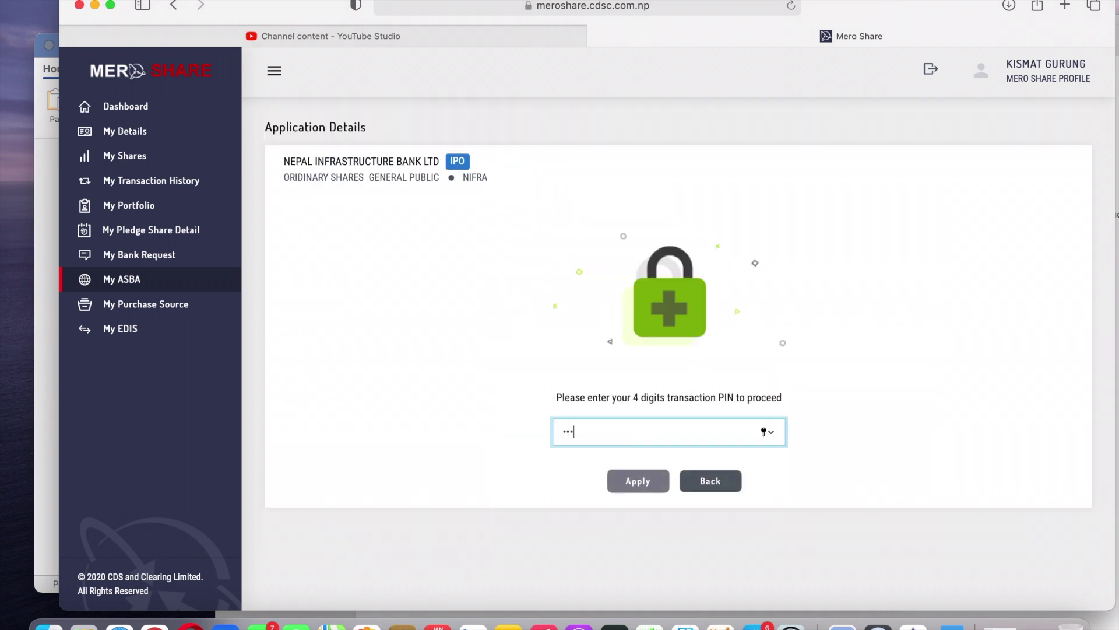
{"action": "left_click", "coordinate": [649, 485]}
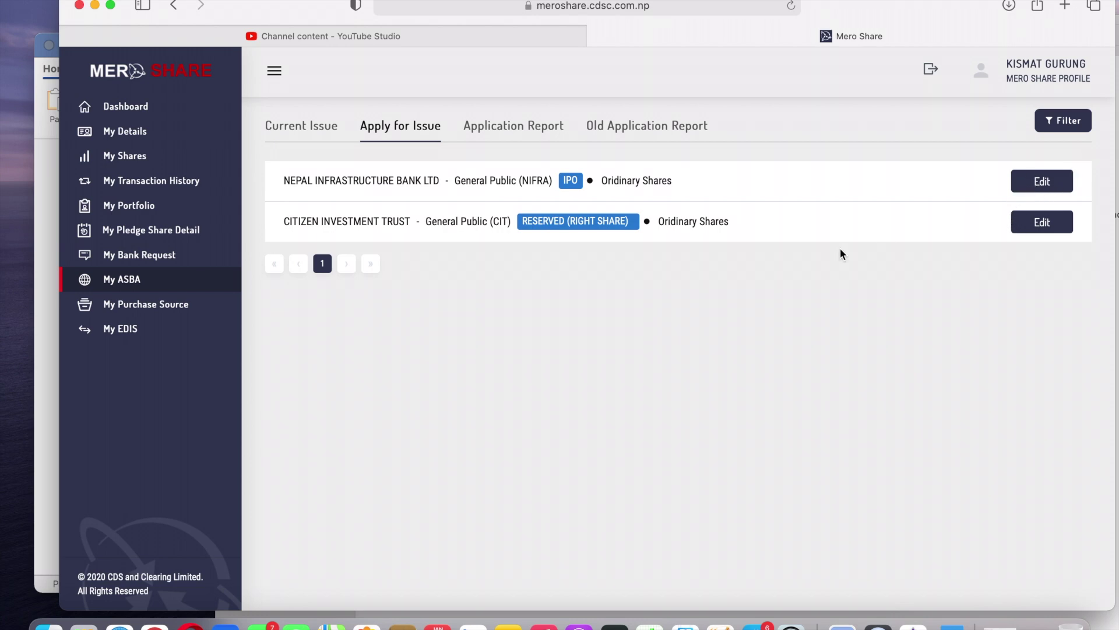
Open the Nepal Infrastructure Bank application in Edit to review the prefilled form.
{"action": "left_click", "coordinate": [1038, 187]}
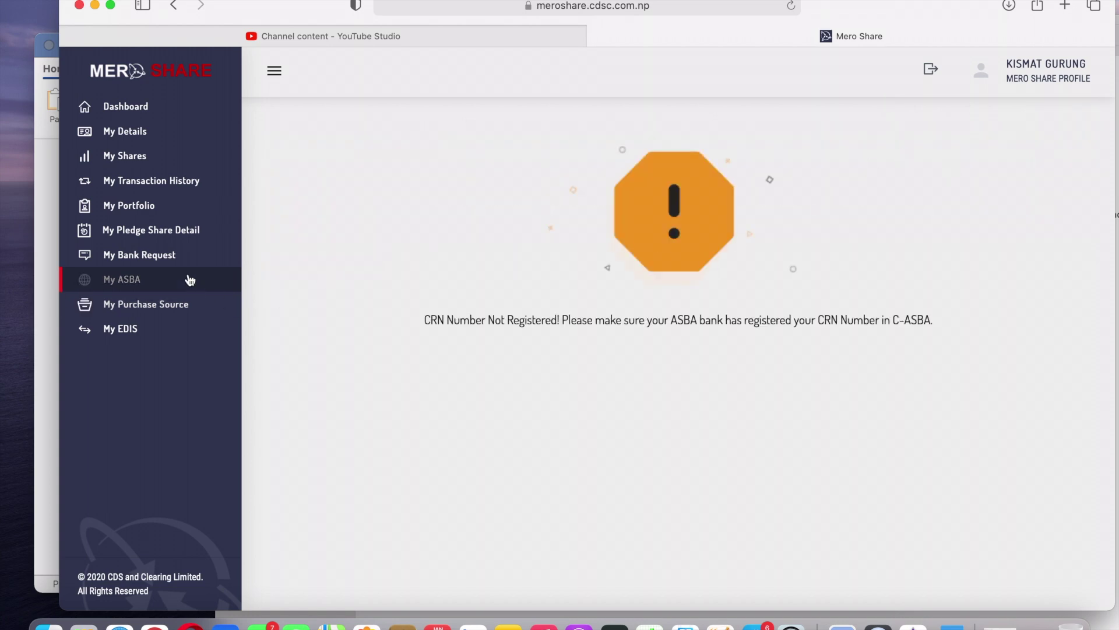
{"action": "left_click", "coordinate": [137, 257]}
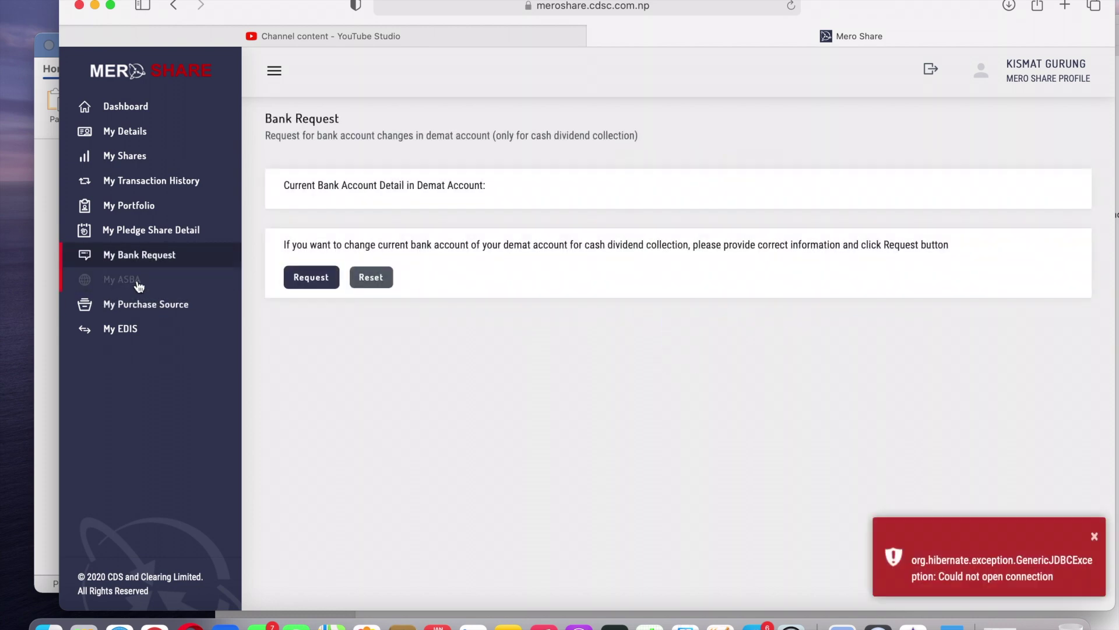
{"action": "left_click", "coordinate": [138, 280]}
{"action": "left_click", "coordinate": [435, 119]}
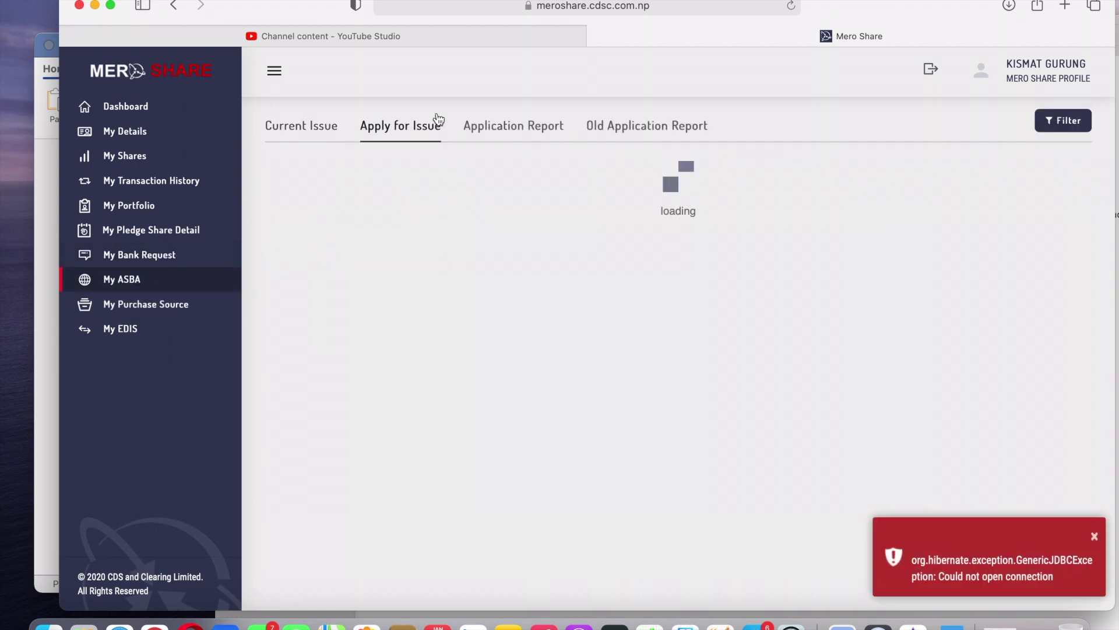
{"action": "left_click", "coordinate": [1029, 179]}
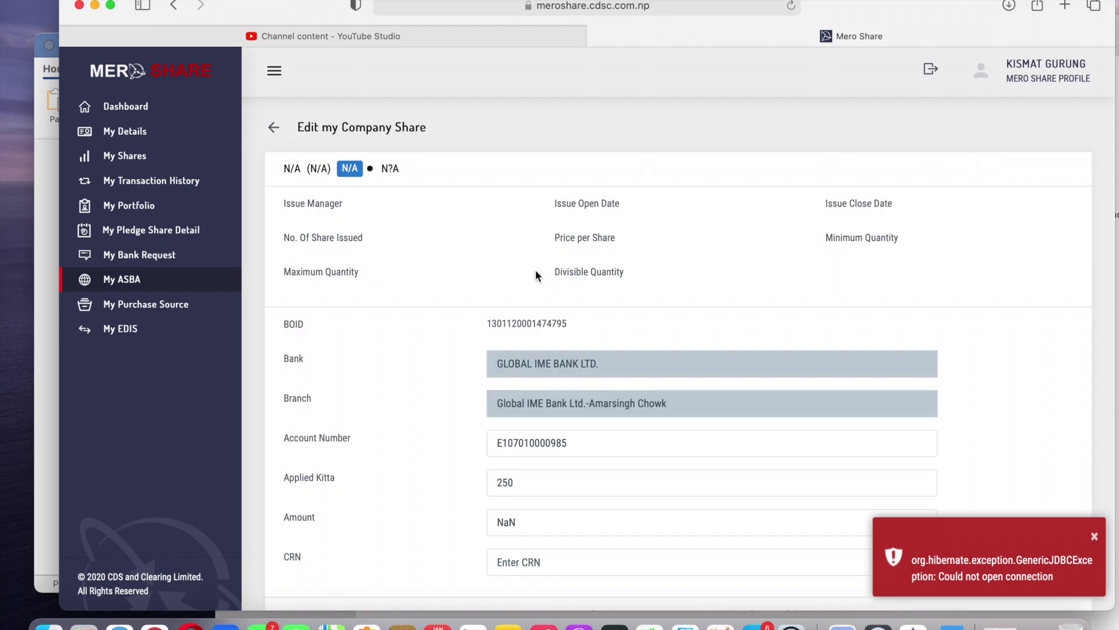
{"action": "scroll", "coordinate": [485, 271], "scroll_direction": "down", "scroll_amount": 3}
Reopen the NIFRA edit form, check 250 kitta and 25000 amount, and return to My ASBA.
{"action": "left_click", "coordinate": [151, 231]}
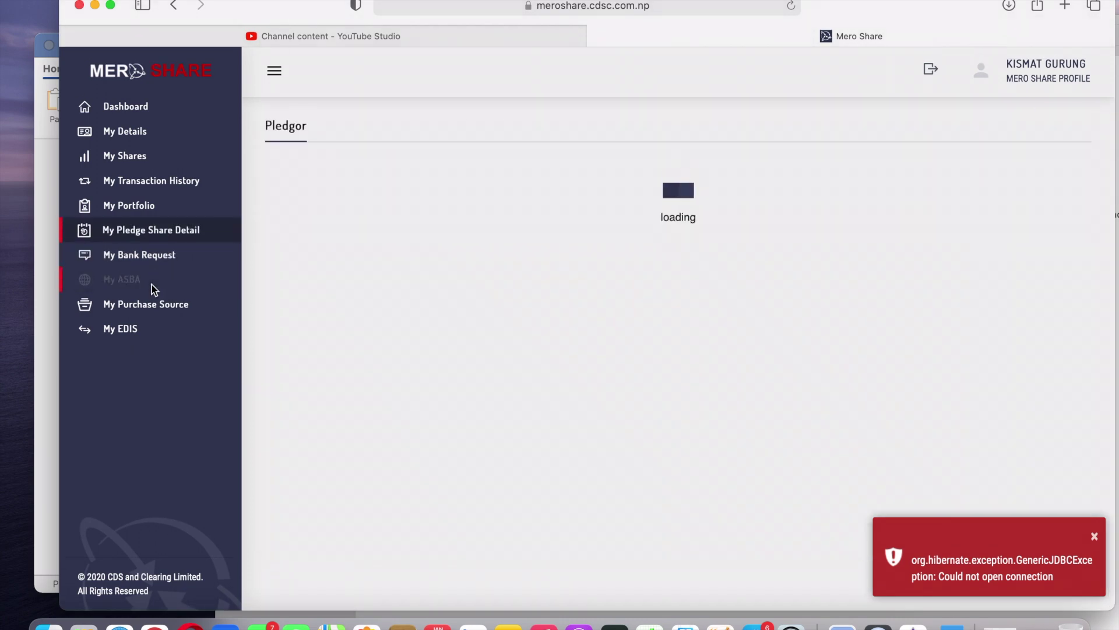
{"action": "left_click", "coordinate": [152, 285]}
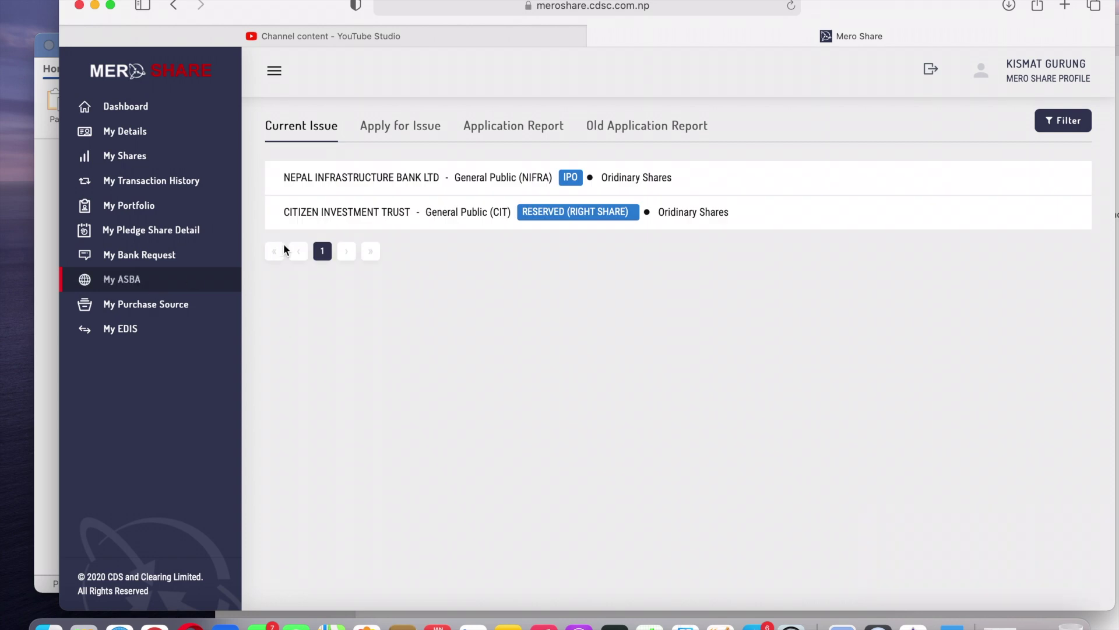
{"action": "left_click", "coordinate": [413, 129]}
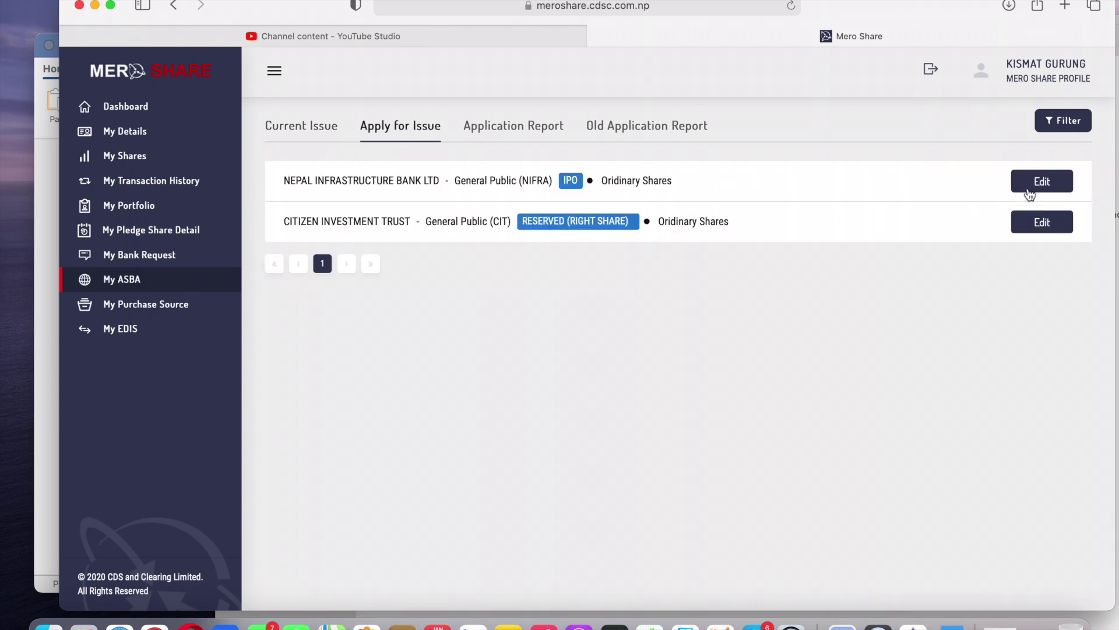
{"action": "left_click", "coordinate": [1033, 194]}
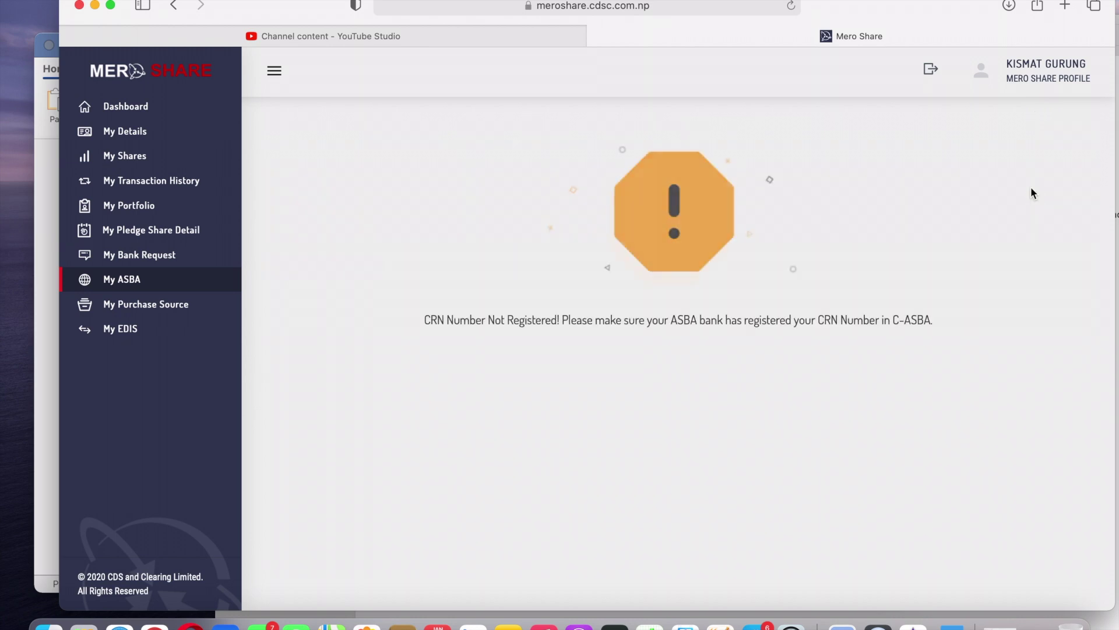
{"action": "scroll", "coordinate": [857, 274], "scroll_direction": "down", "scroll_amount": 5}
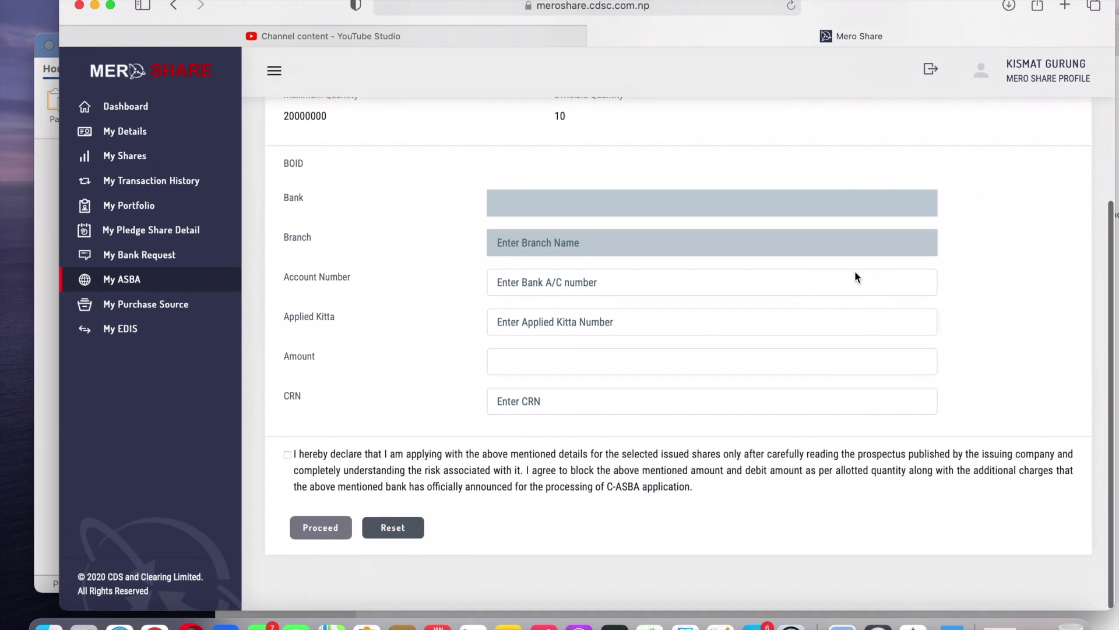
{"action": "scroll", "coordinate": [746, 425], "scroll_direction": "down", "scroll_amount": 5}
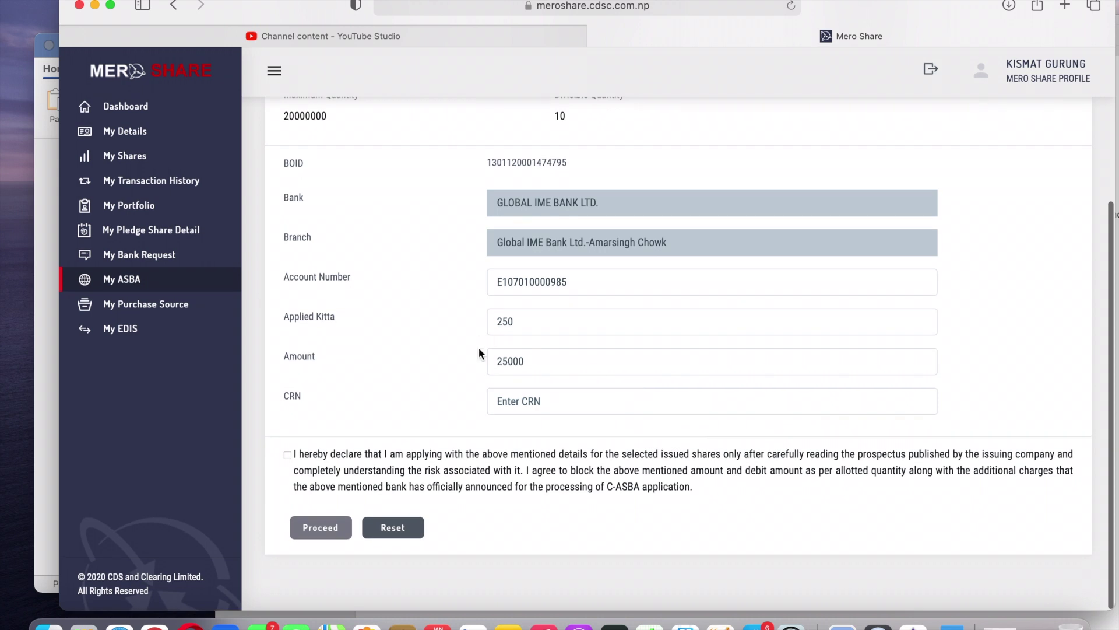
{"action": "left_click", "coordinate": [158, 284]}
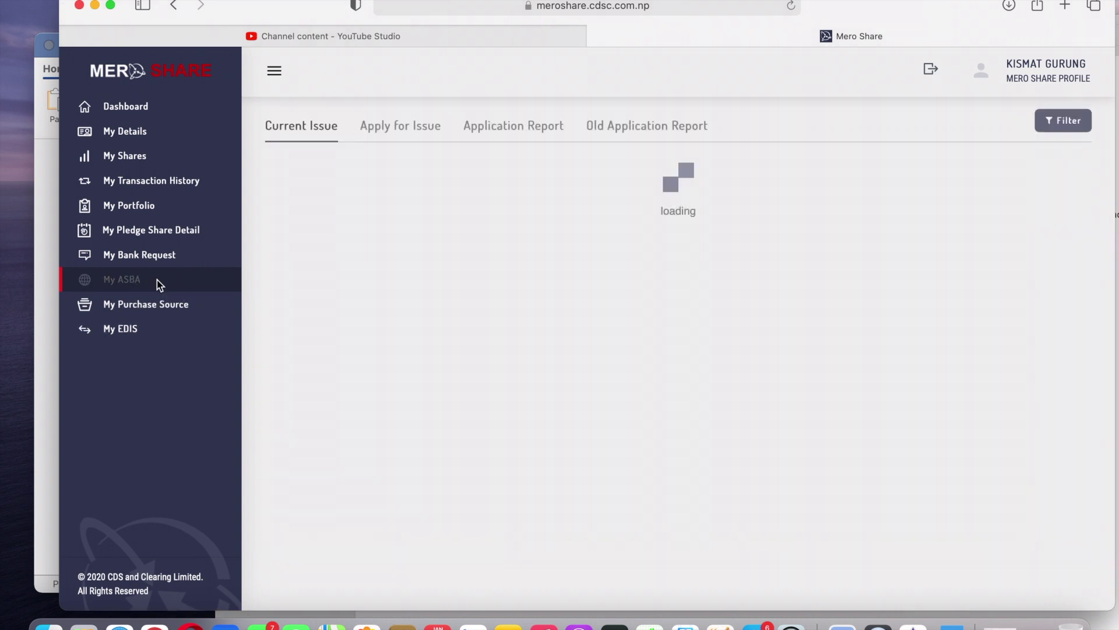
Open the NIFRA application details from Application Report and reload the page to fill blank values.
{"action": "left_click", "coordinate": [514, 127]}
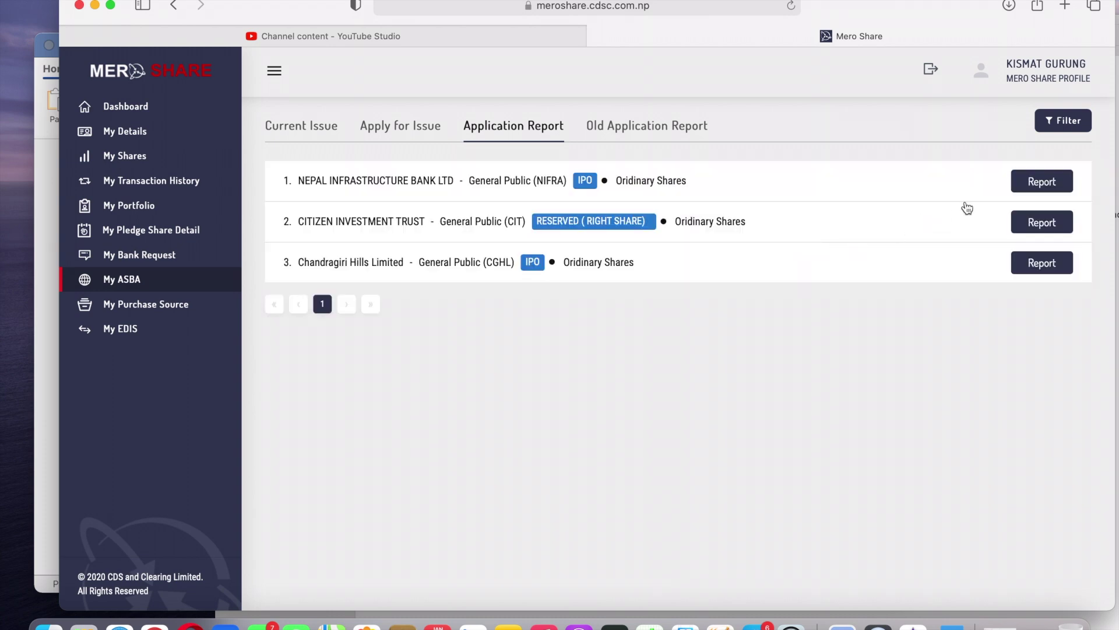
{"action": "left_click", "coordinate": [1030, 182]}
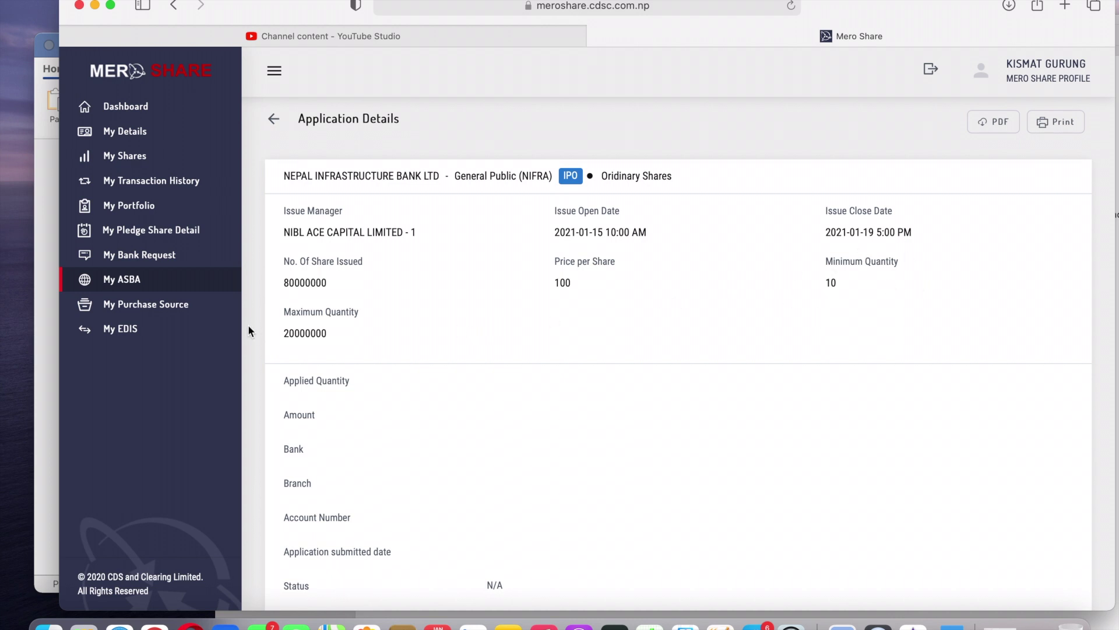
{"action": "scroll", "coordinate": [365, 348], "scroll_direction": "down", "scroll_amount": 2}
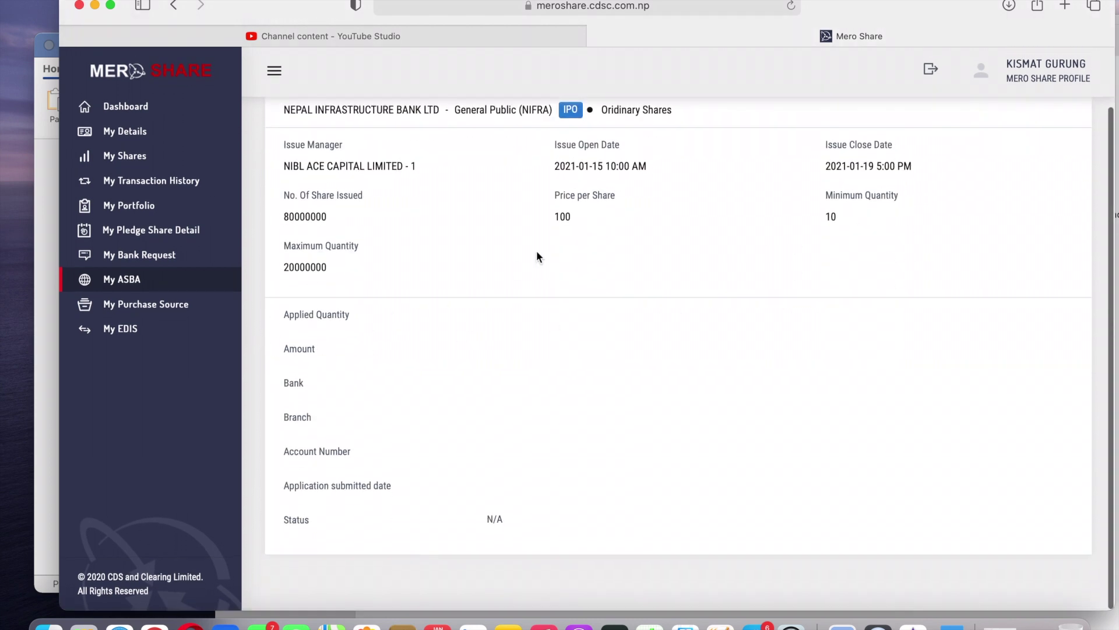
{"action": "left_click", "coordinate": [793, 7]}
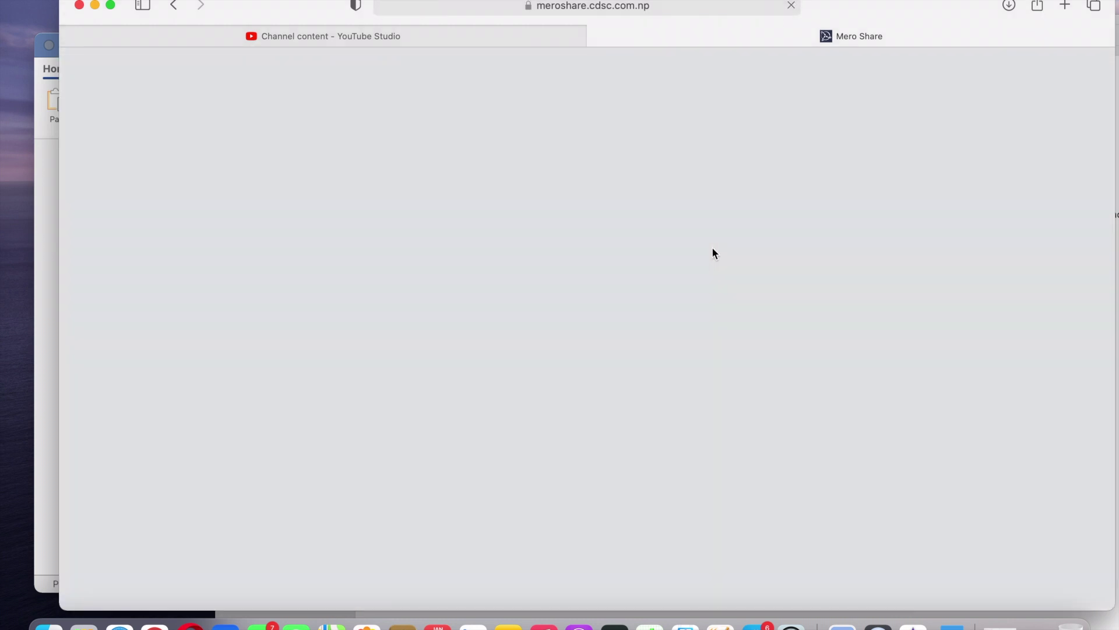
Scroll the reloaded details to confirm 250 kitta, 25000 amount and Unverified status.
{"action": "scroll", "coordinate": [636, 359], "scroll_direction": "down", "scroll_amount": 3}
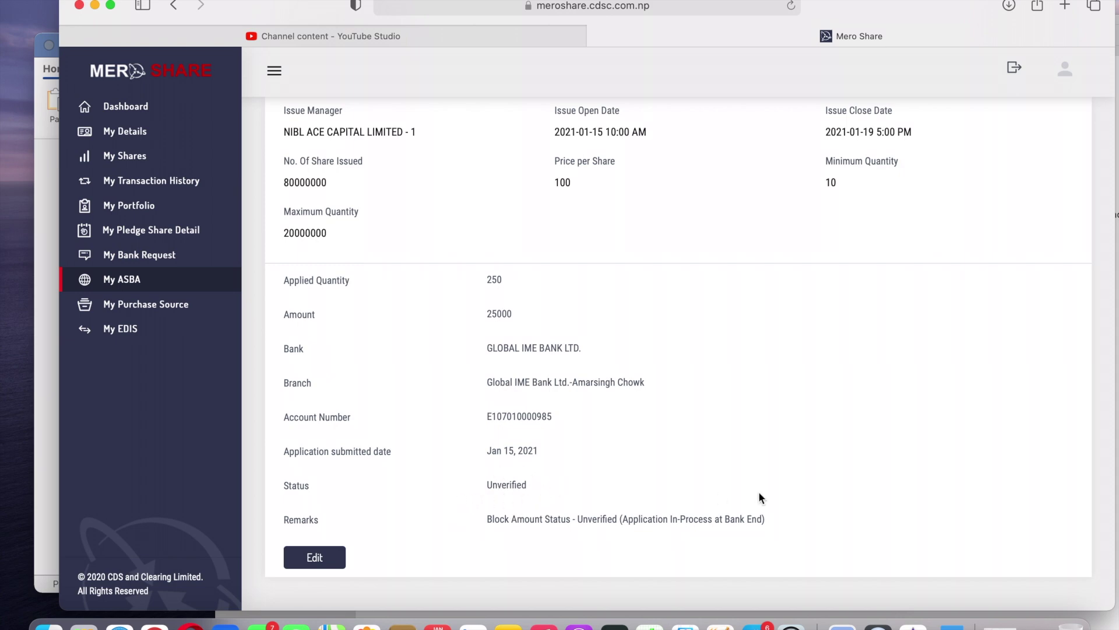
{"action": "scroll", "coordinate": [759, 496], "scroll_direction": "up", "scroll_amount": 3}
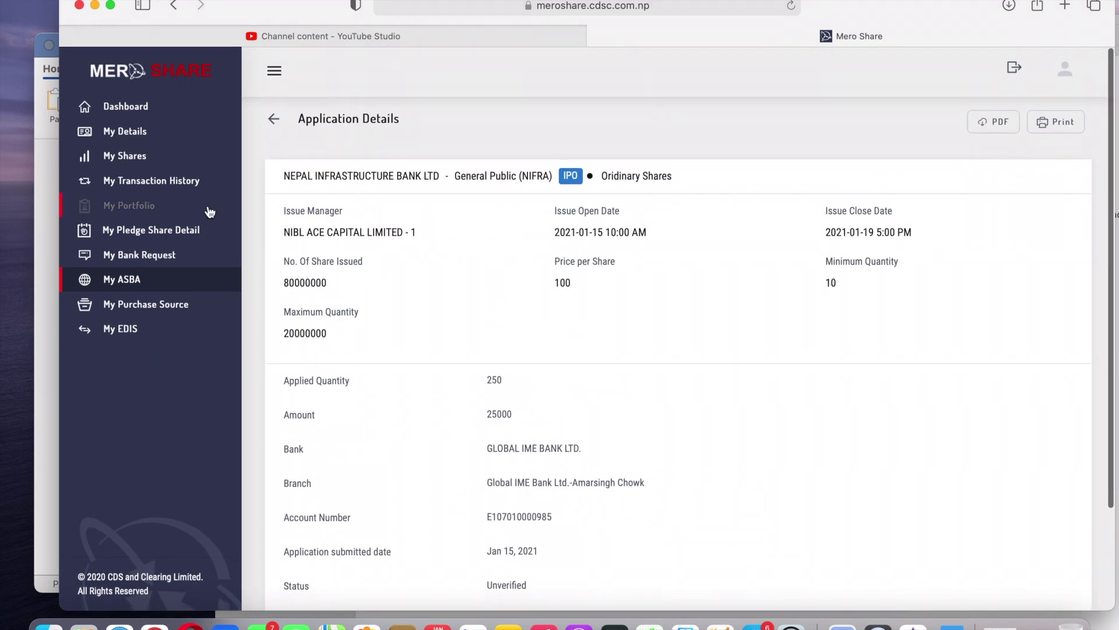